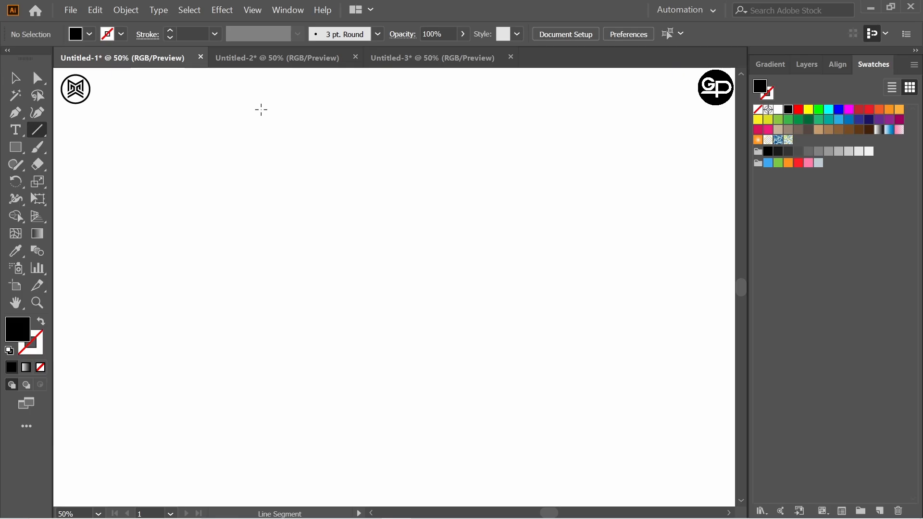
Draw a tall vertical straight line on the artboard and give it a black stroke.
{"action": "left_click_drag", "start_coordinate": [262, 109], "coordinate": [309, 481]}
{"action": "left_click", "coordinate": [122, 35]}
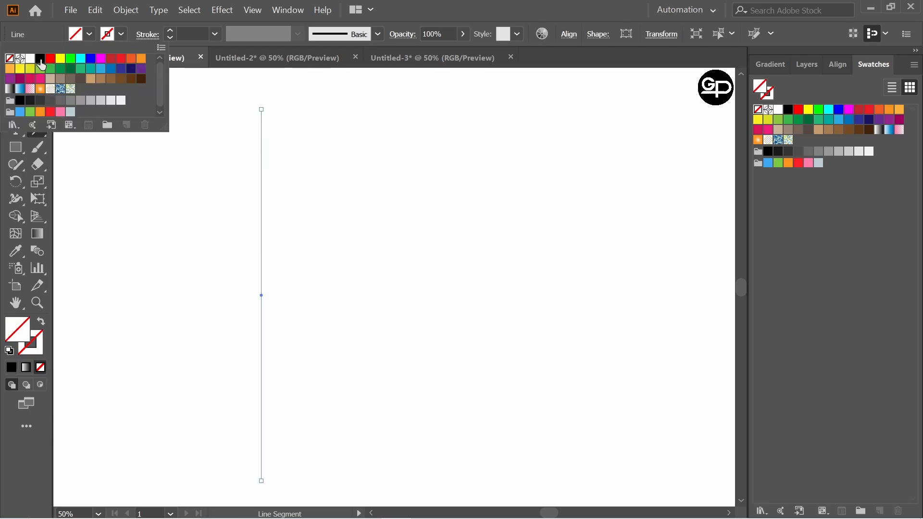
{"action": "left_click", "coordinate": [40, 65]}
{"action": "left_click", "coordinate": [344, 204]}
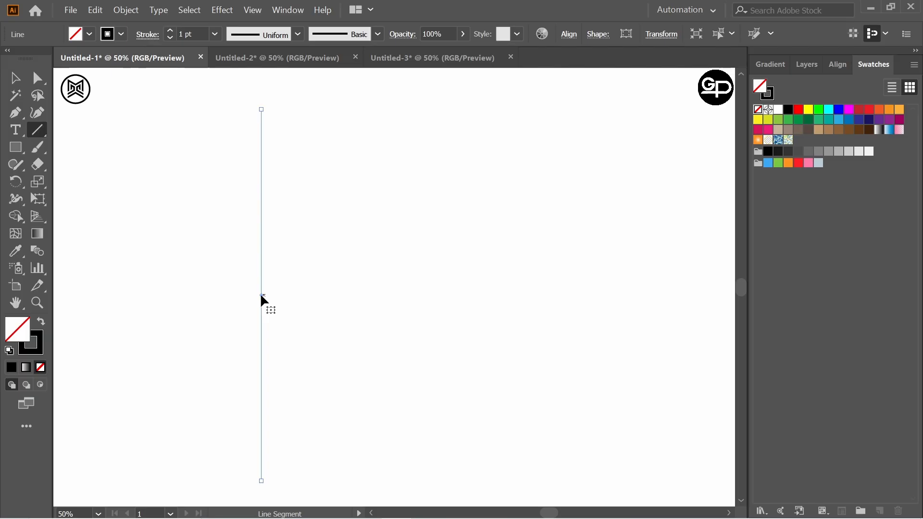
Copy the vertical line a short distance to the right and repeat the copy to make twelve evenly spaced parallel lines.
{"action": "left_click_drag", "start_coordinate": [261, 295], "coordinate": [272, 294]}
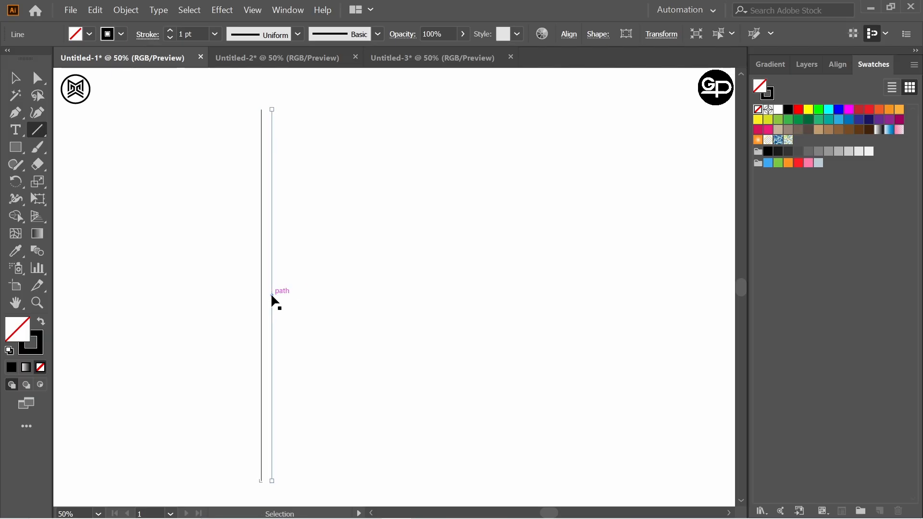
{"action": "key", "text": "ctrl+d"}
{"action": "key", "text": "ctrl+d"}
{"action": "key", "text": "ctrl+d"}
{"action": "key", "text": "ctrl+d"}
{"action": "key", "text": "ctrl+d"}
{"action": "key", "text": "ctrl+d"}
{"action": "key", "text": "ctrl+d"}
{"action": "key", "text": "ctrl+d"}
{"action": "key", "text": "ctrl+d"}
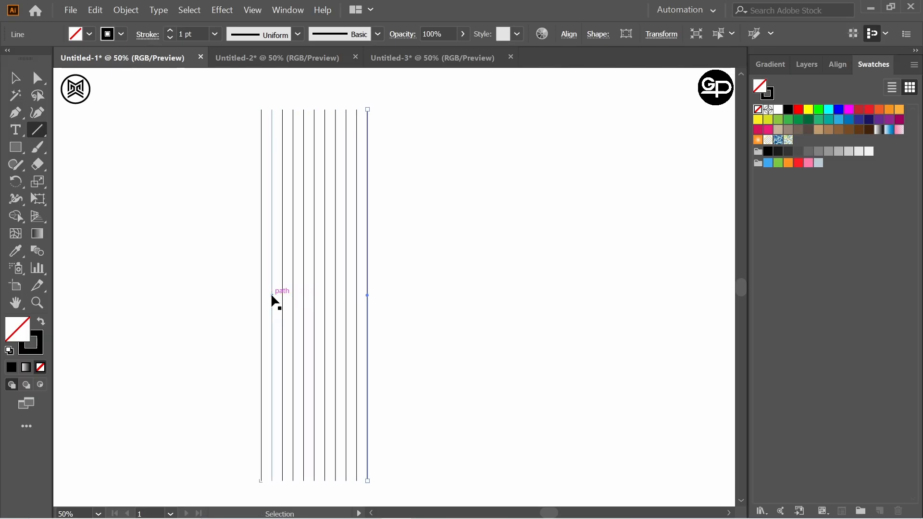
{"action": "key", "text": "ctrl+d"}
Group all the vertical lines and move the group to the middle of the artboard.
{"action": "left_click", "coordinate": [16, 78]}
{"action": "left_click", "coordinate": [162, 189]}
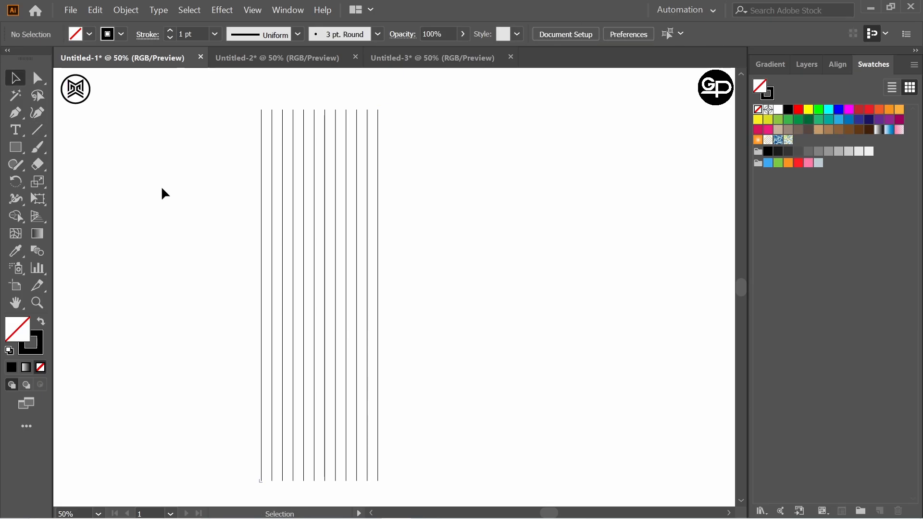
{"action": "left_click_drag", "start_coordinate": [180, 200], "coordinate": [468, 292]}
{"action": "key", "text": "ctrl+g"}
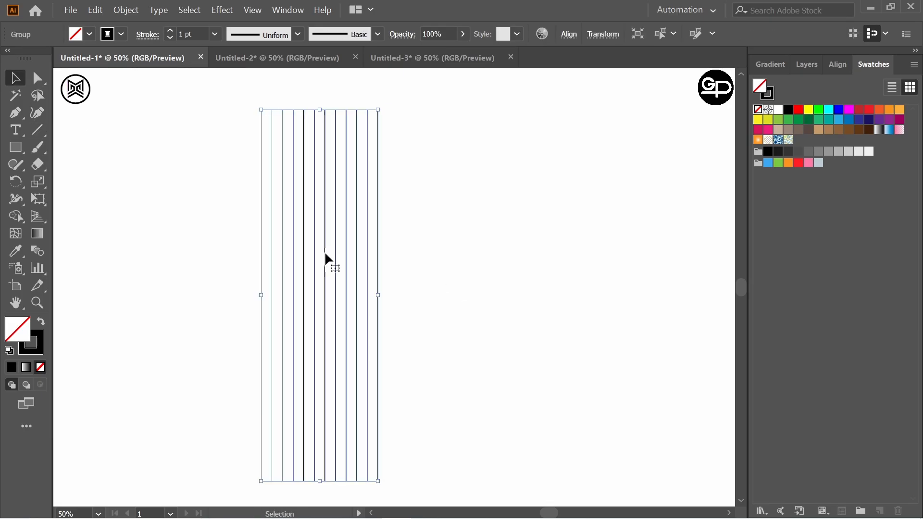
{"action": "left_click_drag", "start_coordinate": [324, 253], "coordinate": [388, 251]}
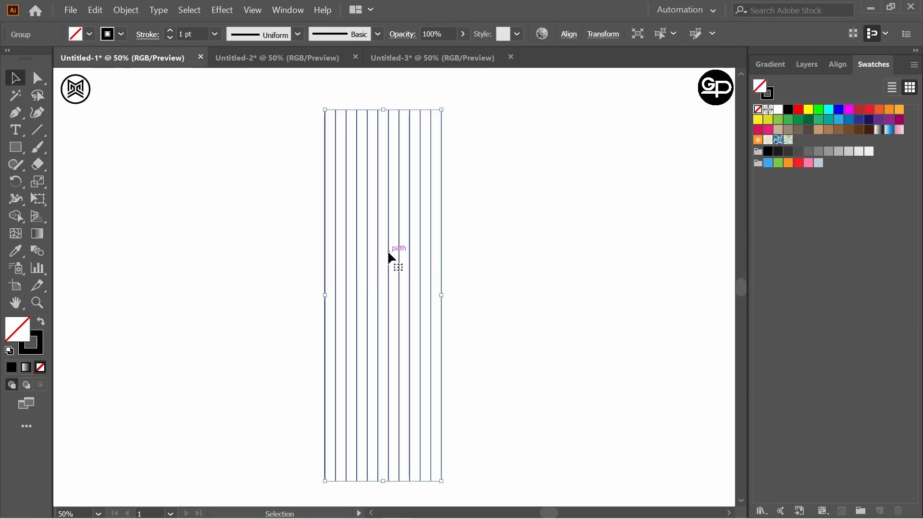
Create a rotated copy of the line group that crosses the vertical lines and slopes down to the right.
{"action": "right_click", "coordinate": [387, 253]}
{"action": "mouse_move", "coordinate": [447, 368]}
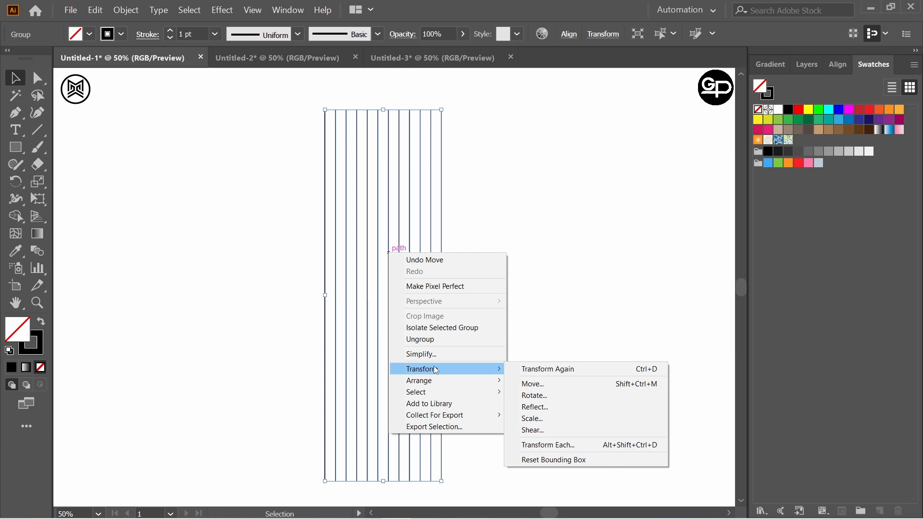
{"action": "left_click", "coordinate": [550, 396]}
{"action": "left_click", "coordinate": [428, 153]}
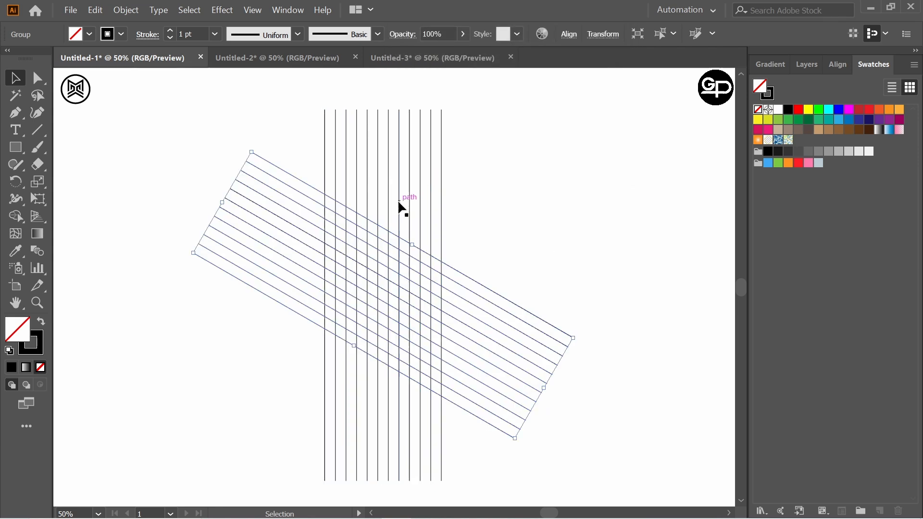
Reflect the slanted line group across the vertical axis as a copy to complete a triangular grid.
{"action": "right_click", "coordinate": [382, 230]}
{"action": "mouse_move", "coordinate": [436, 338]}
{"action": "left_click", "coordinate": [498, 377]}
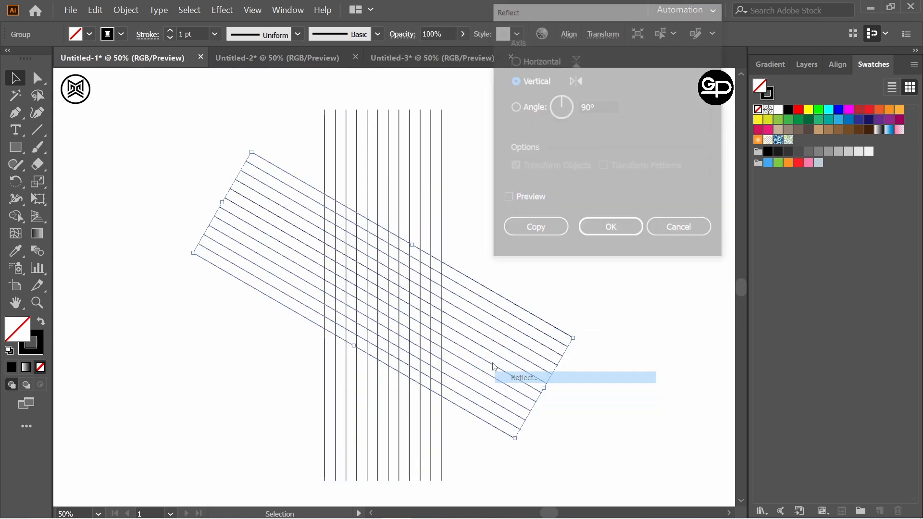
{"action": "left_click", "coordinate": [534, 227]}
{"action": "left_click", "coordinate": [618, 176]}
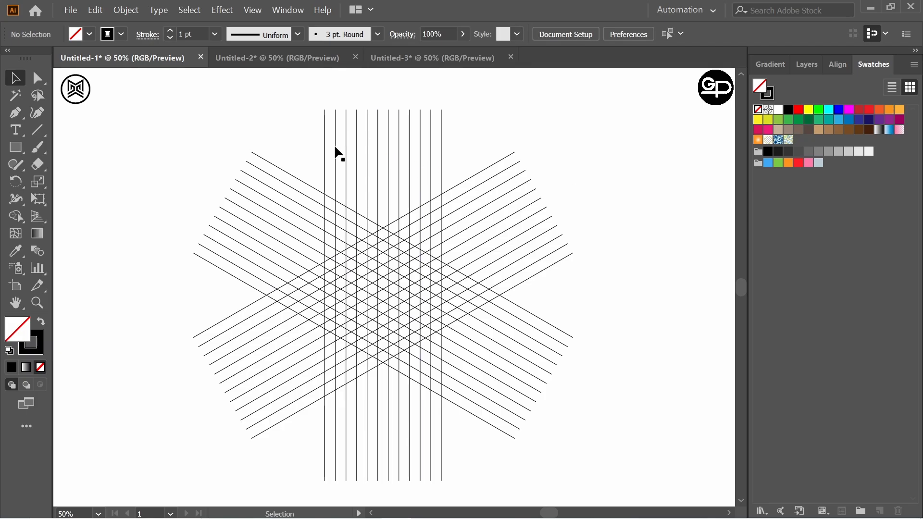
Scale all three line groups up slightly together and reposition the grid in the middle of the artboard.
{"action": "left_click_drag", "start_coordinate": [303, 151], "coordinate": [498, 412]}
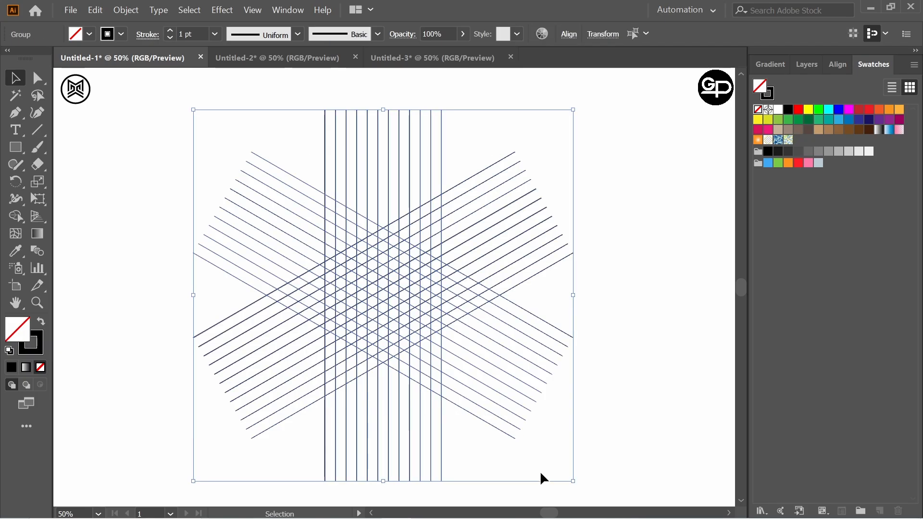
{"action": "left_click_drag", "start_coordinate": [575, 482], "coordinate": [578, 485]}
{"action": "left_click_drag", "start_coordinate": [389, 282], "coordinate": [392, 274]}
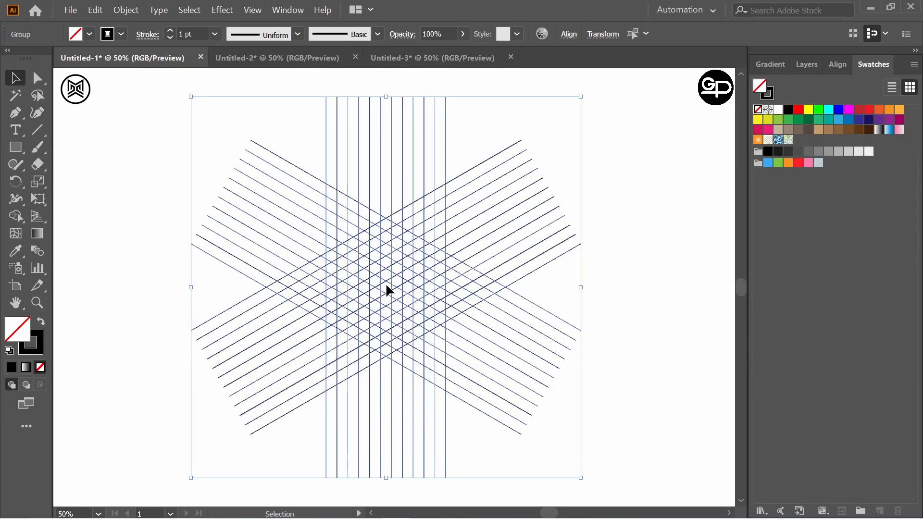
{"action": "left_click", "coordinate": [389, 283]}
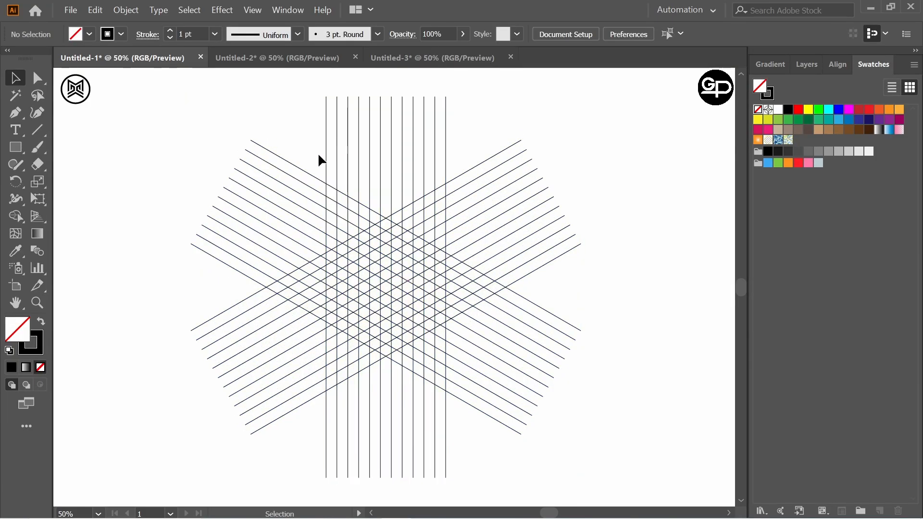
Select the whole grid, activate the Shape Builder tool and set the fill to black.
{"action": "left_click_drag", "start_coordinate": [318, 152], "coordinate": [489, 404]}
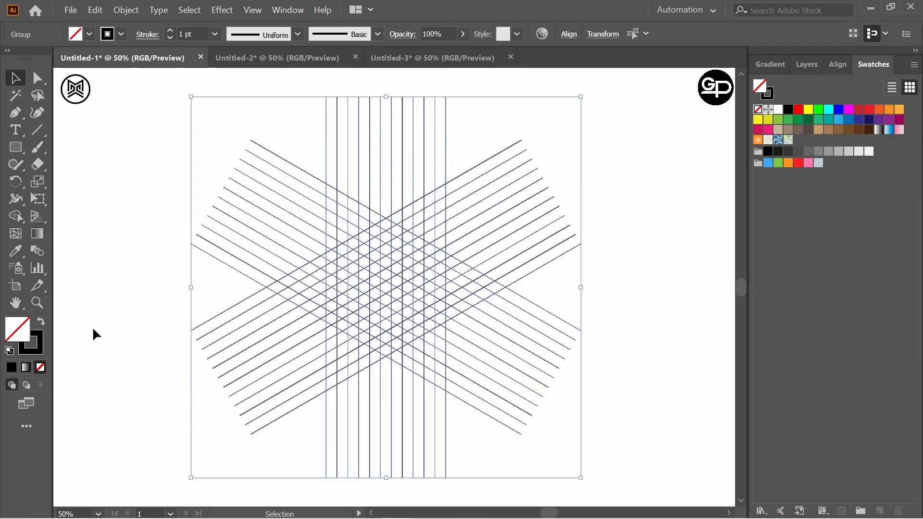
{"action": "left_click_drag", "start_coordinate": [16, 217], "coordinate": [80, 219]}
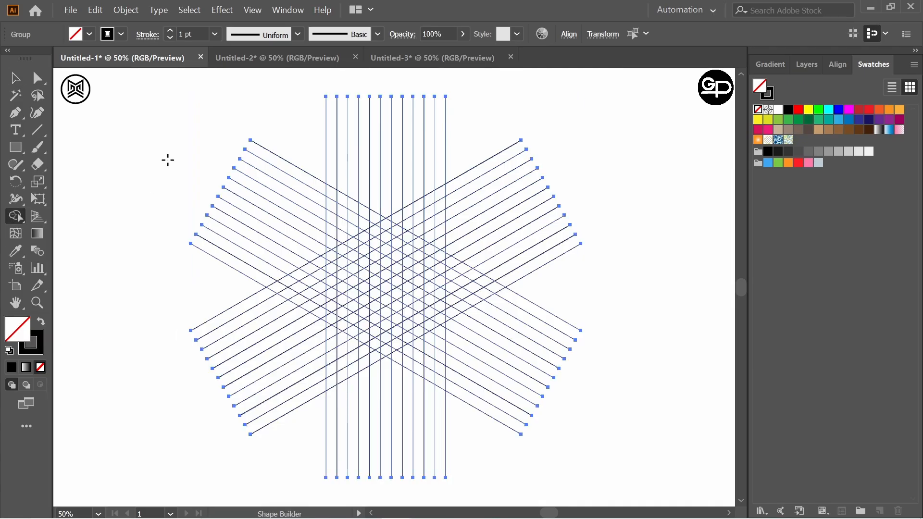
{"action": "left_click", "coordinate": [89, 34]}
{"action": "left_click", "coordinate": [35, 62]}
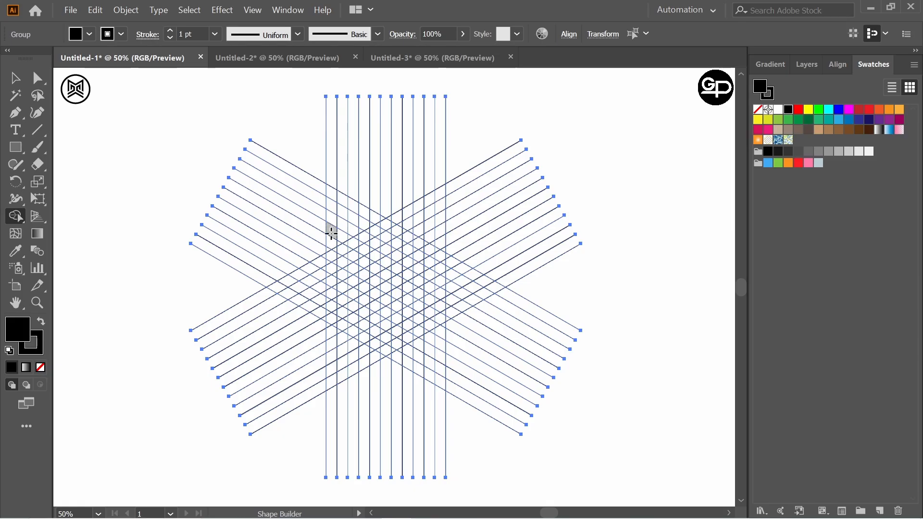
{"action": "left_click_drag", "start_coordinate": [331, 232], "coordinate": [334, 290]}
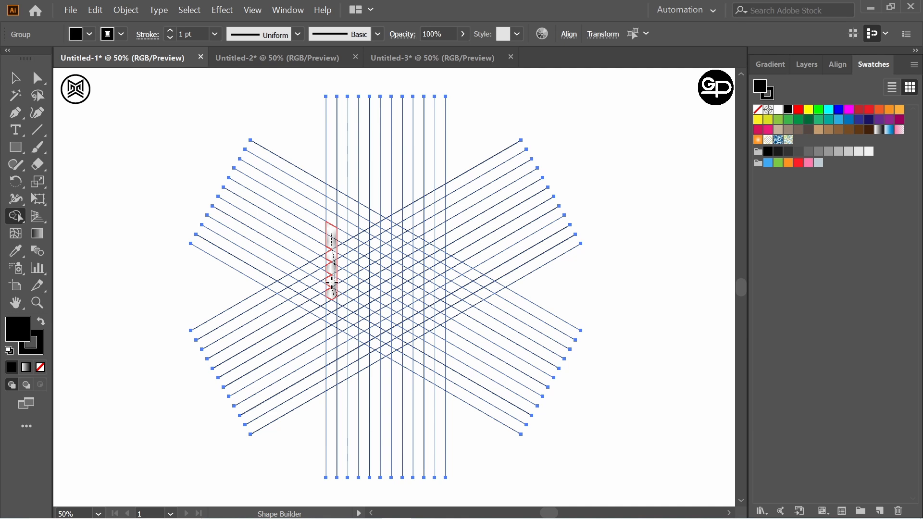
{"action": "left_click_drag", "start_coordinate": [329, 251], "coordinate": [330, 254]}
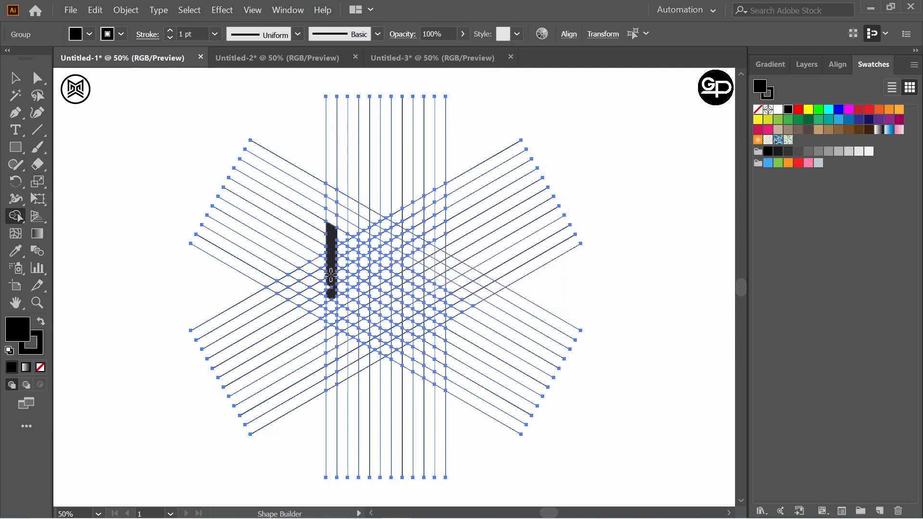
{"action": "left_click_drag", "start_coordinate": [331, 290], "coordinate": [335, 298]}
{"action": "key", "text": "ctrl"}
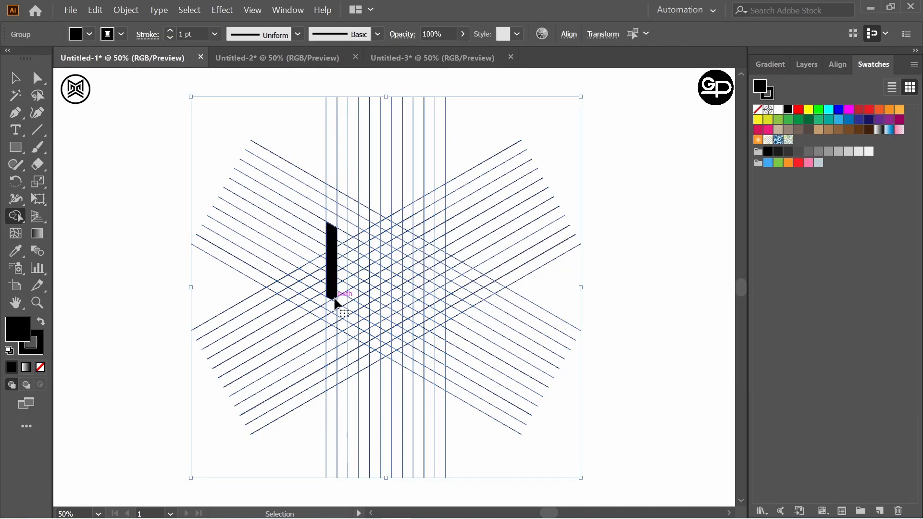
{"action": "key", "text": "ctrl+z"}
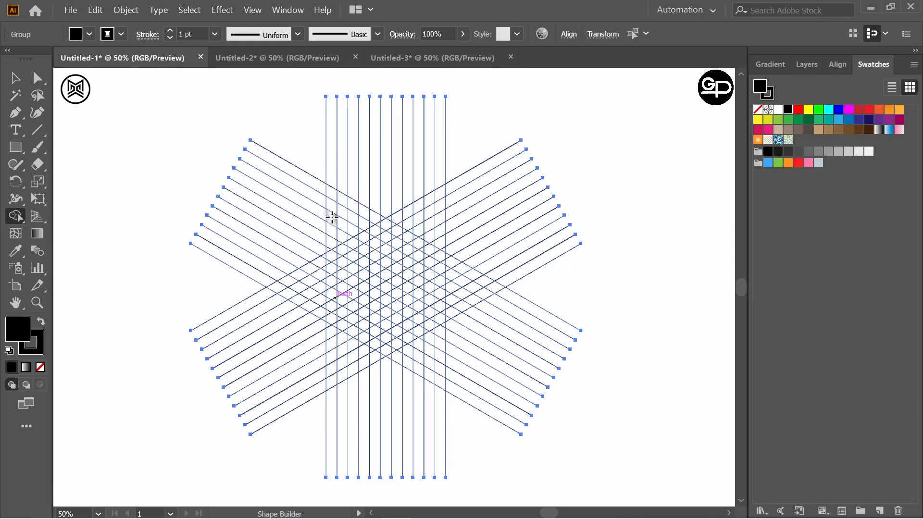
Merge grid cells with Shape Builder into a black M outline with two vertical legs and a central V.
{"action": "left_click_drag", "start_coordinate": [332, 217], "coordinate": [333, 235]}
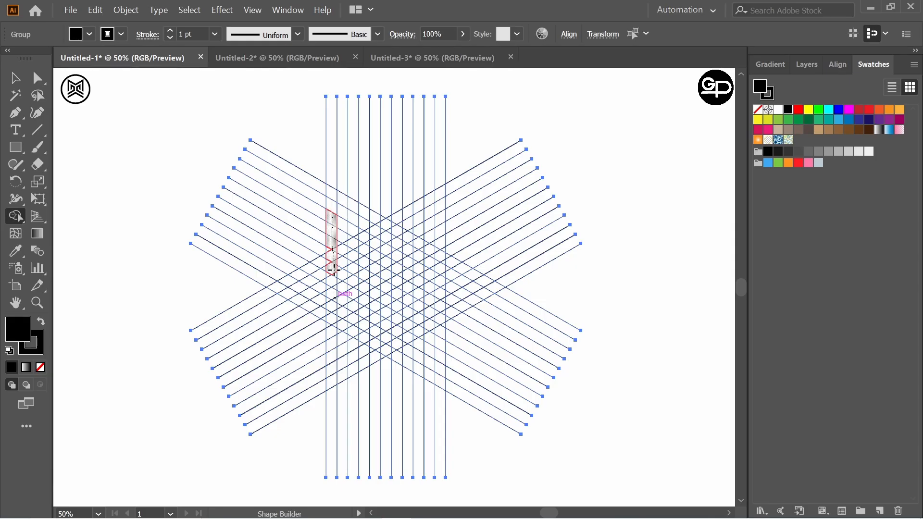
{"action": "left_click_drag", "start_coordinate": [334, 275], "coordinate": [331, 279]}
{"action": "left_click_drag", "start_coordinate": [329, 285], "coordinate": [331, 242]}
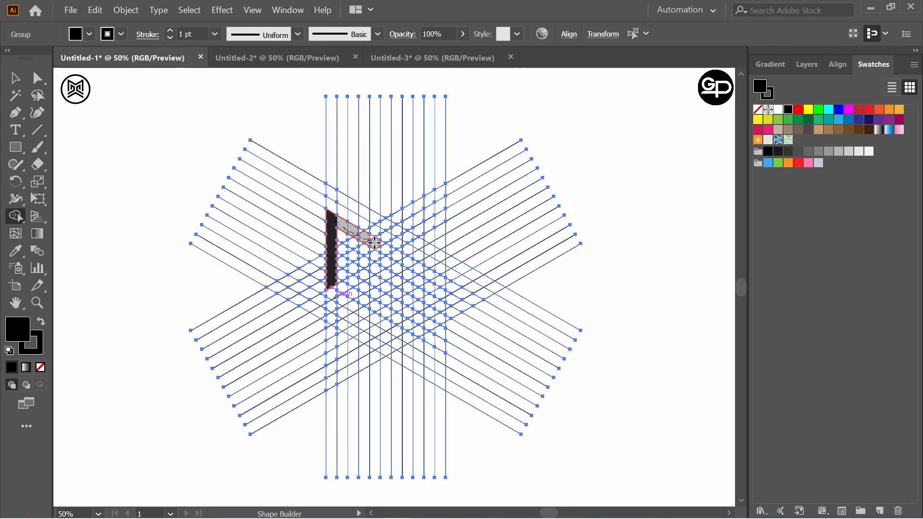
{"action": "left_click_drag", "start_coordinate": [388, 249], "coordinate": [446, 216]}
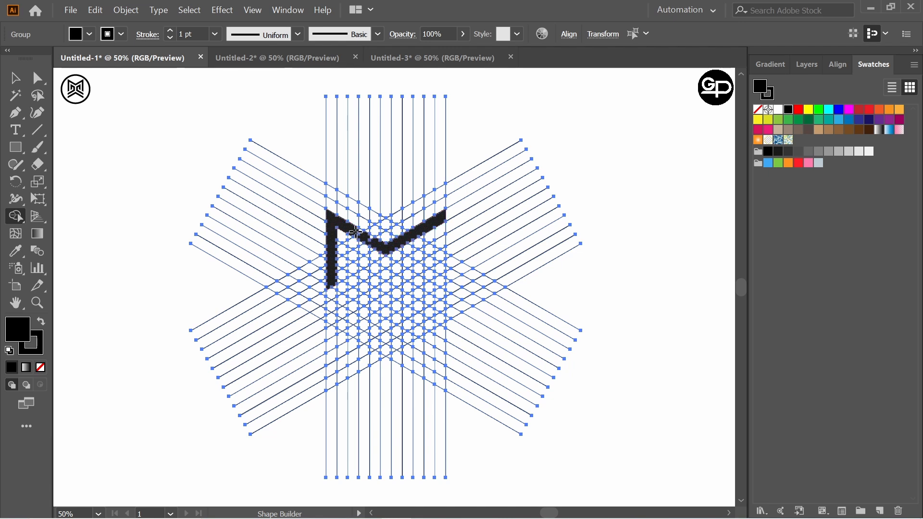
{"action": "left_click_drag", "start_coordinate": [355, 231], "coordinate": [380, 245]}
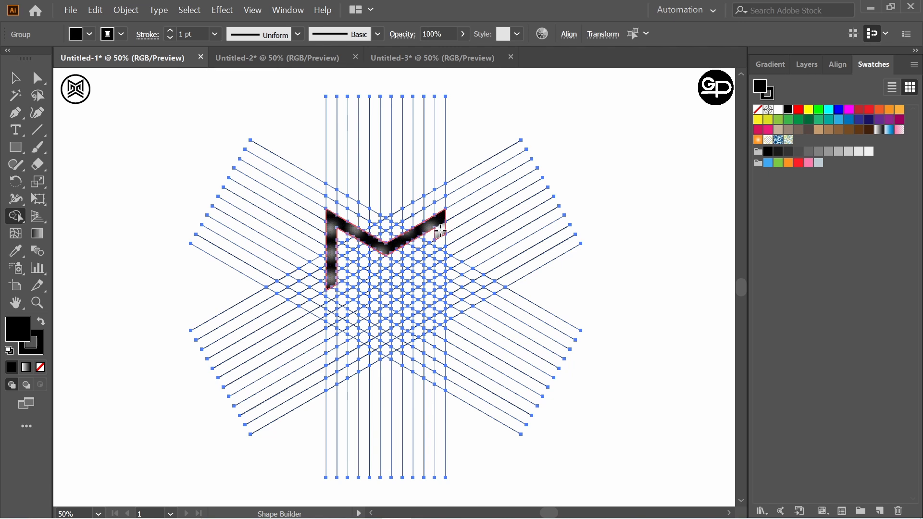
{"action": "mouse_move", "coordinate": [439, 222]}
{"action": "left_mouse_down"}
{"action": "mouse_move", "coordinate": [437, 287]}
{"action": "mouse_move", "coordinate": [438, 274]}
{"action": "left_mouse_up"}
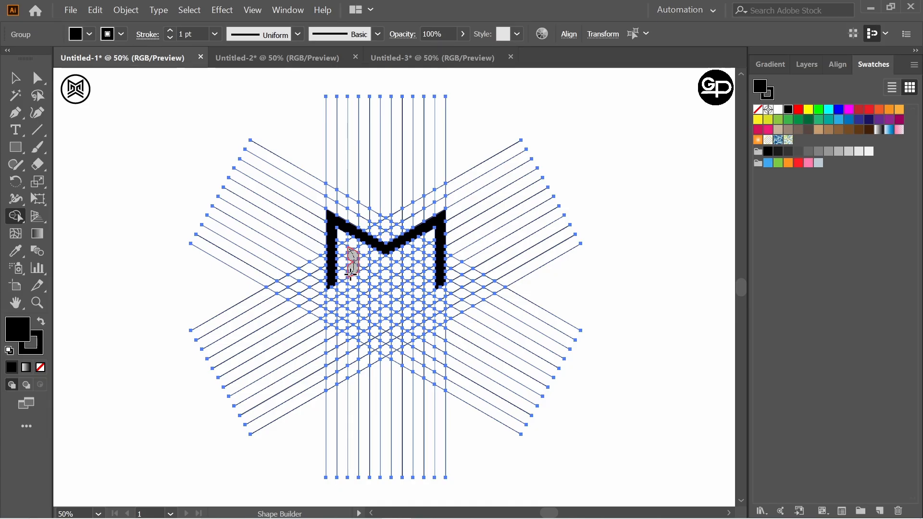
Merge cells into a short stem and slanted stroke inside the M's left half, and extend both M legs downward slightly.
{"action": "mouse_move", "coordinate": [349, 276]}
{"action": "left_mouse_down"}
{"action": "mouse_move", "coordinate": [351, 252]}
{"action": "mouse_move", "coordinate": [376, 268]}
{"action": "mouse_move", "coordinate": [375, 301]}
{"action": "left_mouse_up"}
{"action": "key", "text": "ctrl+z"}
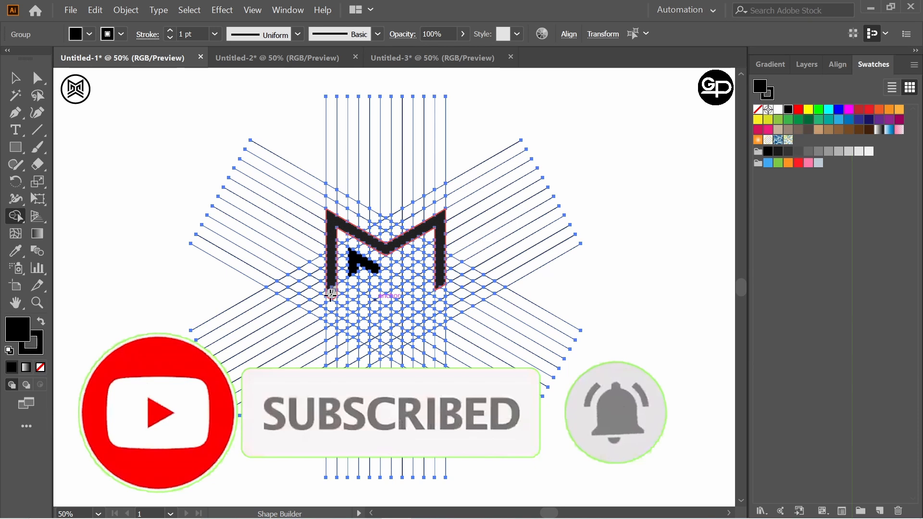
{"action": "left_click", "coordinate": [333, 285]}
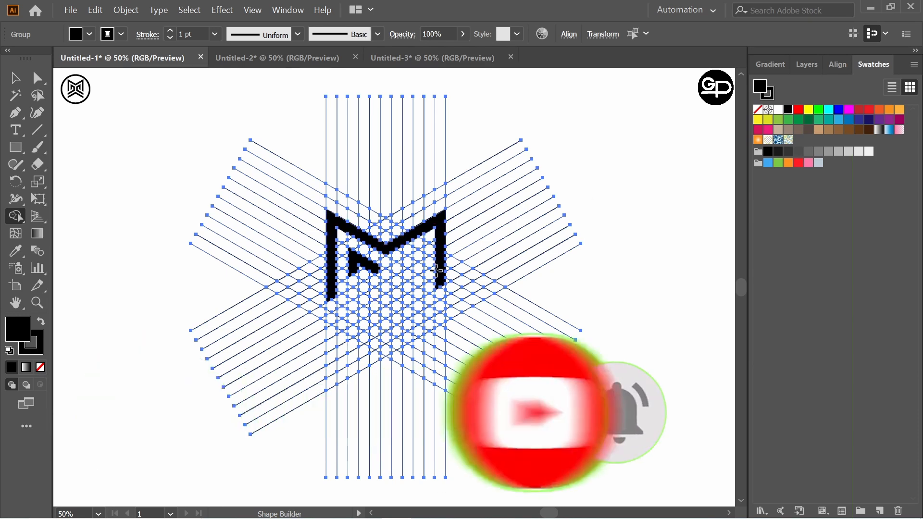
{"action": "left_click", "coordinate": [443, 299]}
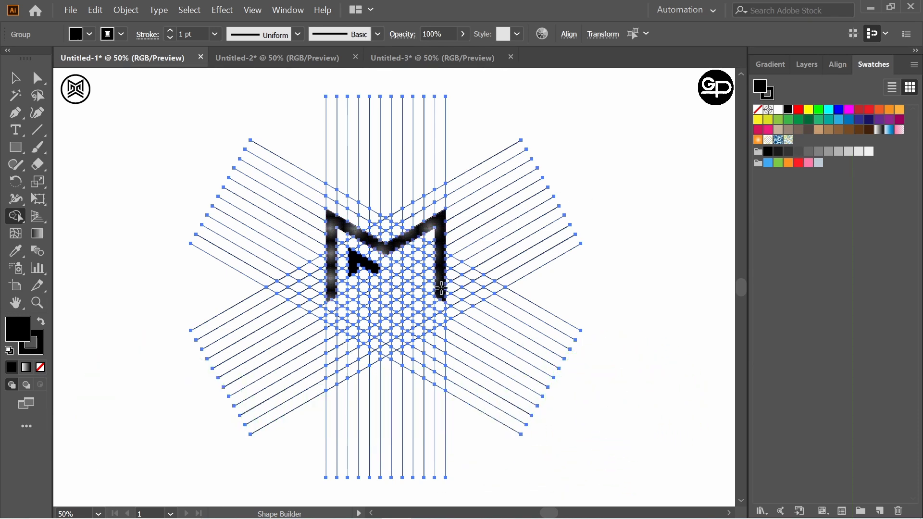
Lengthen the inner left stem, then add a vertical stroke and a diagonal running down to the grid's left edge.
{"action": "left_click", "coordinate": [353, 281]}
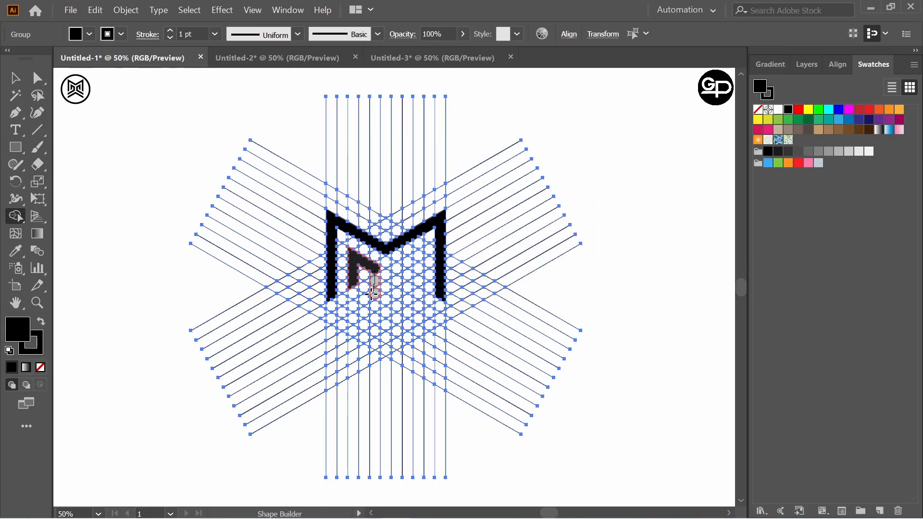
{"action": "left_click", "coordinate": [329, 320]}
{"action": "mouse_move", "coordinate": [326, 324]}
{"action": "left_mouse_down"}
{"action": "mouse_move", "coordinate": [373, 296]}
{"action": "mouse_move", "coordinate": [375, 272]}
{"action": "mouse_move", "coordinate": [379, 291]}
{"action": "left_mouse_up"}
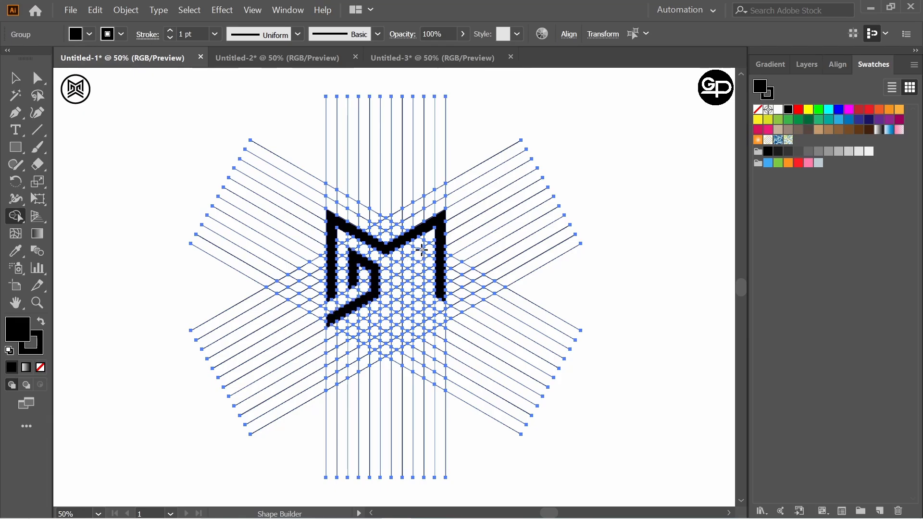
Merge the mirrored cells inside the M's right half into a matching inner shape with a diagonal to the right edge.
{"action": "mouse_move", "coordinate": [419, 255]}
{"action": "left_mouse_down"}
{"action": "mouse_move", "coordinate": [394, 272]}
{"action": "mouse_move", "coordinate": [397, 295]}
{"action": "left_mouse_up"}
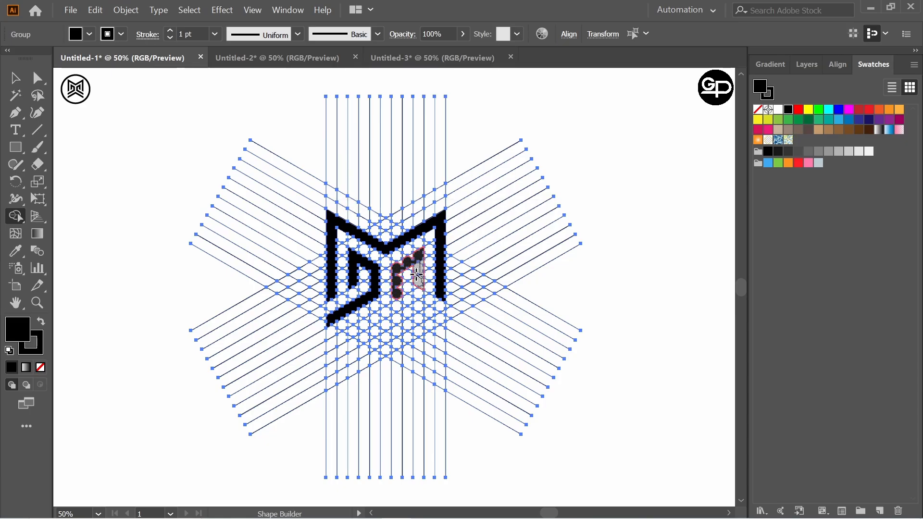
{"action": "mouse_move", "coordinate": [417, 275]}
{"action": "left_mouse_down"}
{"action": "mouse_move", "coordinate": [398, 267]}
{"action": "mouse_move", "coordinate": [395, 292]}
{"action": "mouse_move", "coordinate": [443, 324]}
{"action": "left_mouse_up"}
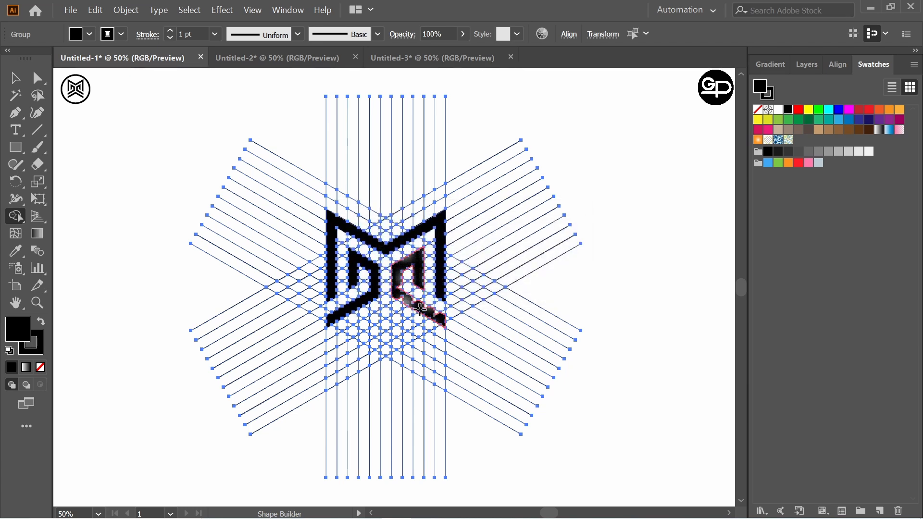
{"action": "left_click_drag", "start_coordinate": [396, 297], "coordinate": [440, 321]}
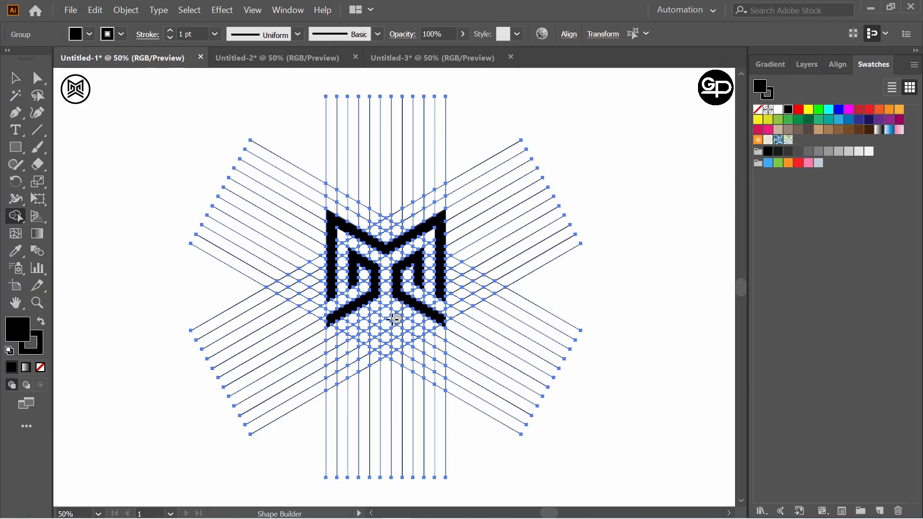
Merge two diagonal rows of cells below the inner shapes into a wide upward-pointing chevron.
{"action": "mouse_move", "coordinate": [385, 312]}
{"action": "left_mouse_down"}
{"action": "mouse_move", "coordinate": [333, 341]}
{"action": "mouse_move", "coordinate": [379, 314]}
{"action": "mouse_move", "coordinate": [343, 336]}
{"action": "mouse_move", "coordinate": [366, 324]}
{"action": "mouse_move", "coordinate": [339, 339]}
{"action": "left_mouse_up"}
{"action": "mouse_move", "coordinate": [379, 315]}
{"action": "left_mouse_down"}
{"action": "mouse_move", "coordinate": [444, 344]}
{"action": "mouse_move", "coordinate": [409, 336]}
{"action": "mouse_move", "coordinate": [410, 329]}
{"action": "mouse_move", "coordinate": [431, 341]}
{"action": "left_mouse_up"}
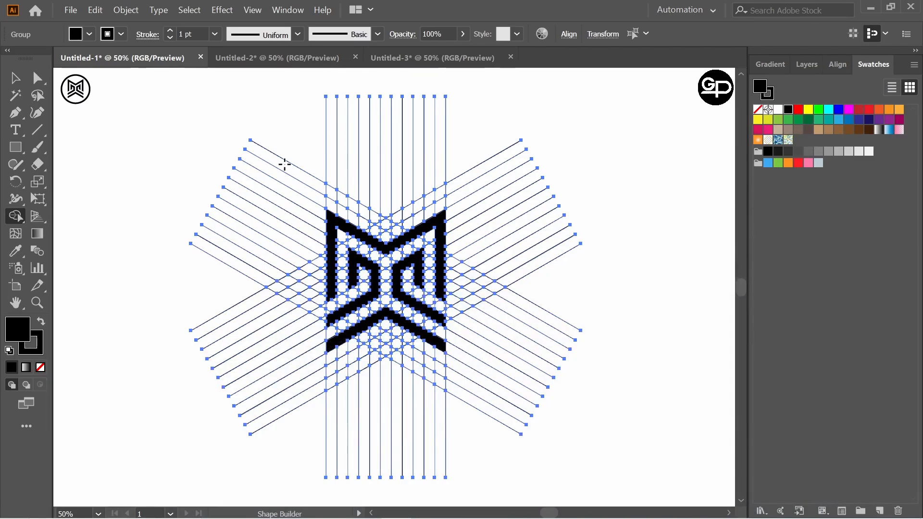
Cut the black outer M, both inner shapes and the lower chevron out of the line grid.
{"action": "left_click", "coordinate": [15, 77]}
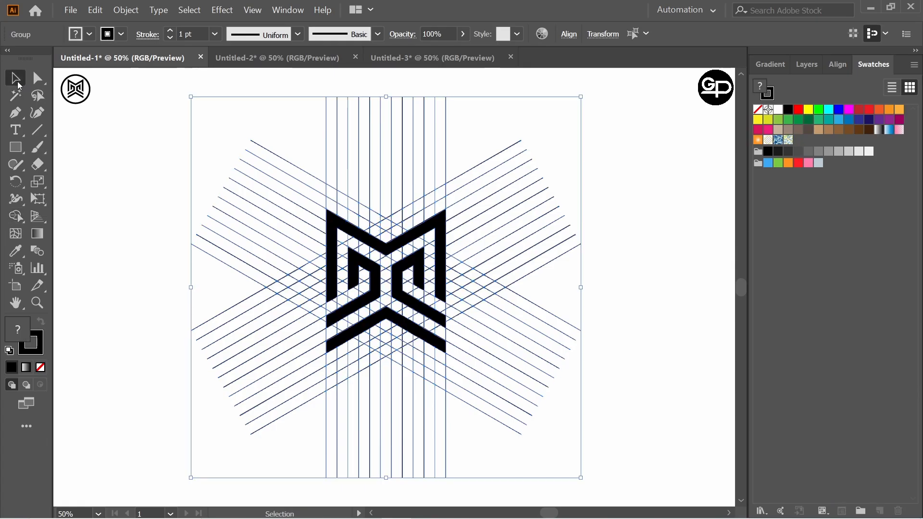
{"action": "left_click", "coordinate": [80, 142]}
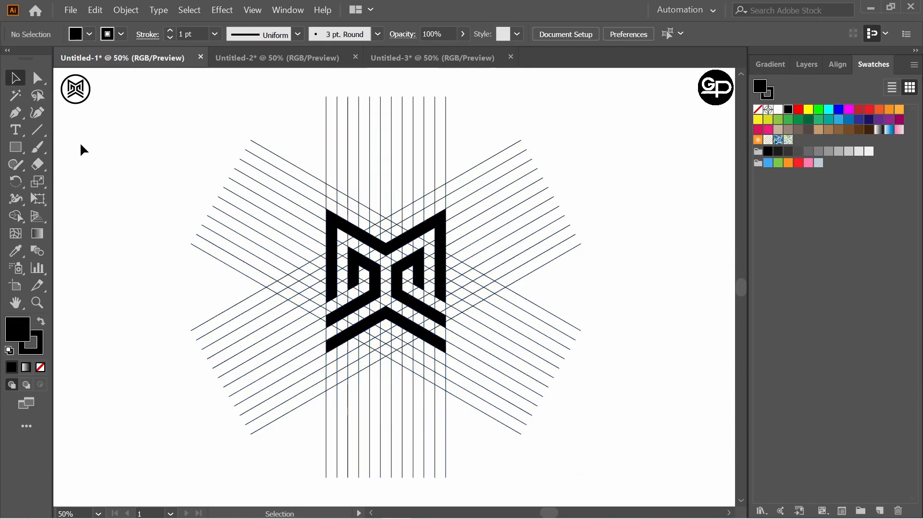
{"action": "left_click", "coordinate": [370, 247], "text": "ctrl"}
{"action": "left_click", "coordinate": [371, 262], "text": "shift"}
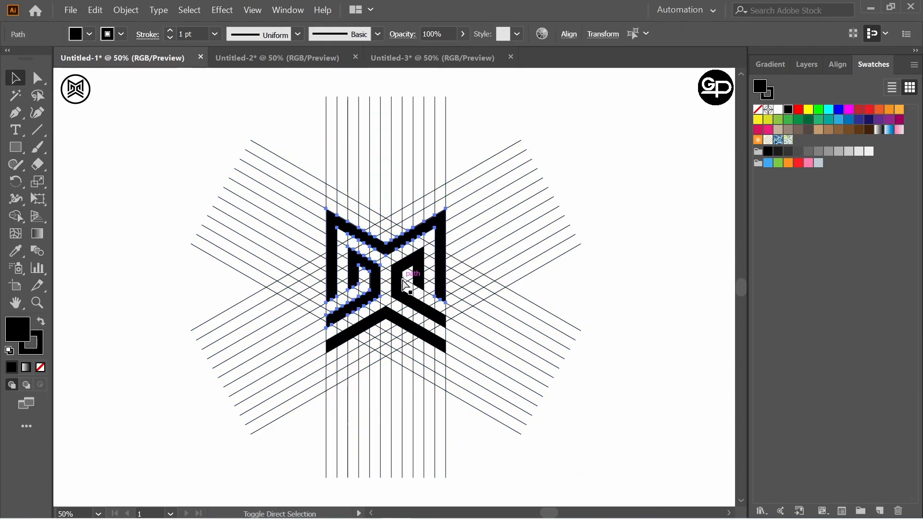
{"action": "left_click", "coordinate": [409, 299], "text": "shift"}
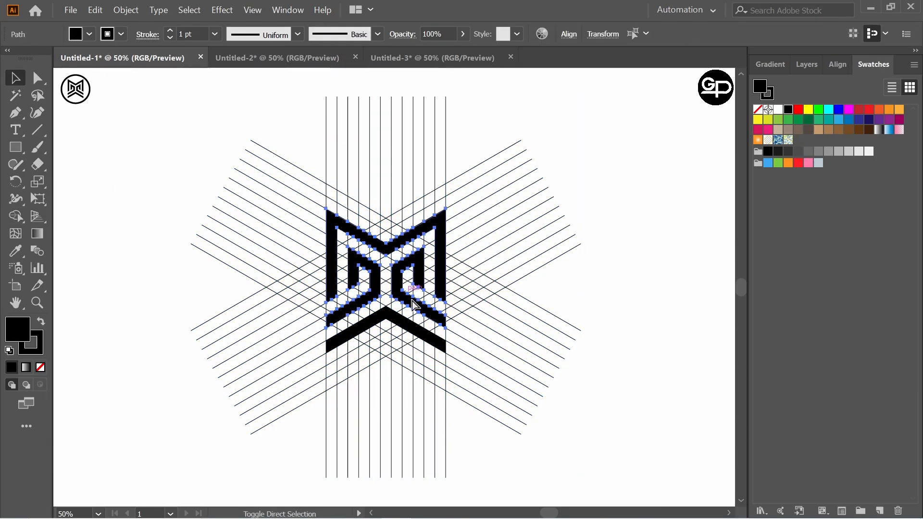
{"action": "left_click", "coordinate": [423, 337], "text": "shift"}
{"action": "key", "text": "Delete"}
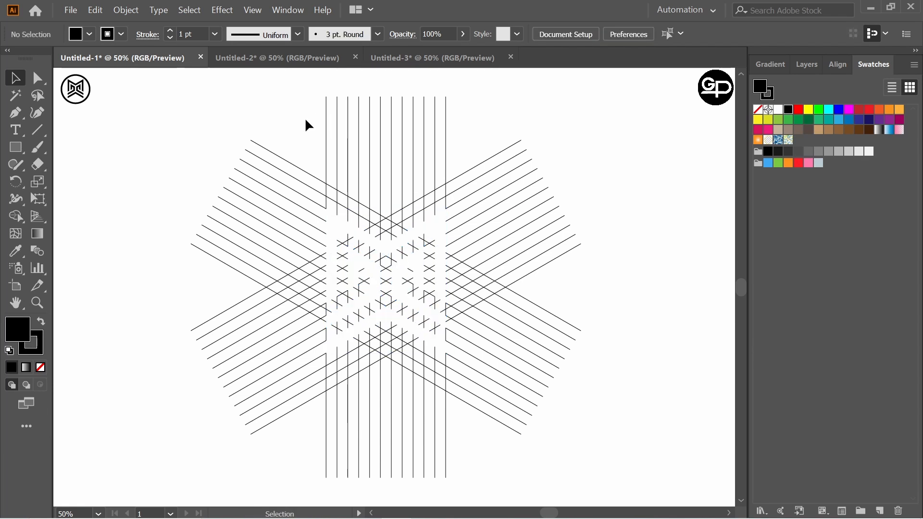
Delete the leftover grid lines and paste the cut M shapes onto the empty artboard.
{"action": "left_click_drag", "start_coordinate": [307, 121], "coordinate": [498, 362]}
{"action": "key", "text": "Delete"}
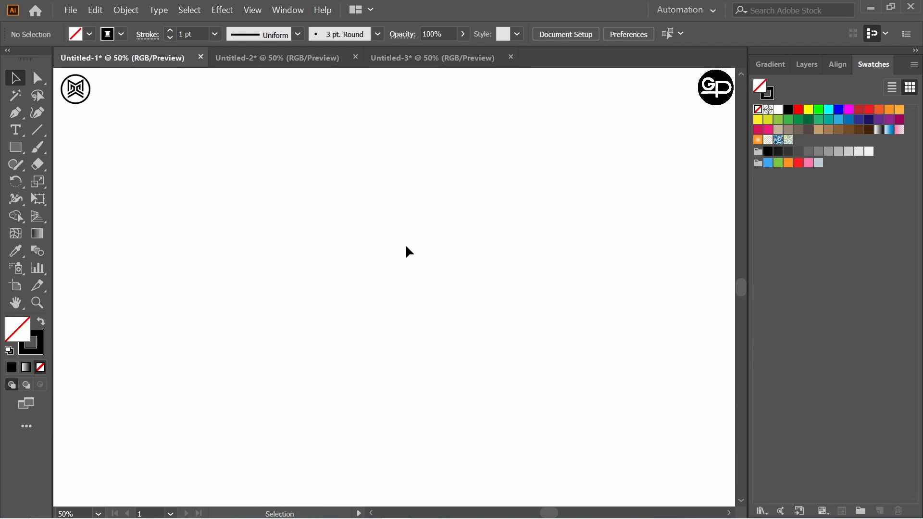
{"action": "key", "text": "ctrl+v"}
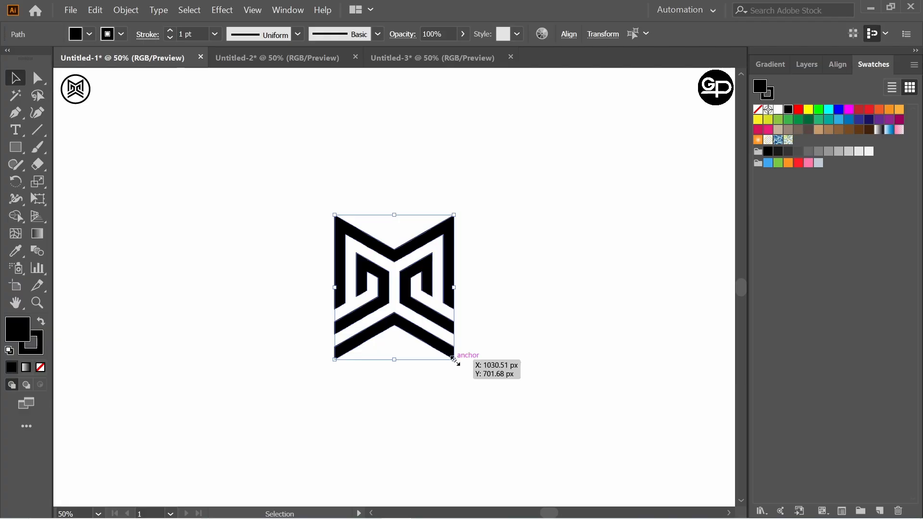
Enlarge the pasted M monogram slightly from its center and group all its shapes.
{"action": "left_click_drag", "start_coordinate": [454, 360], "coordinate": [459, 365]}
{"action": "left_click", "coordinate": [527, 316]}
{"action": "left_click_drag", "start_coordinate": [326, 185], "coordinate": [505, 382]}
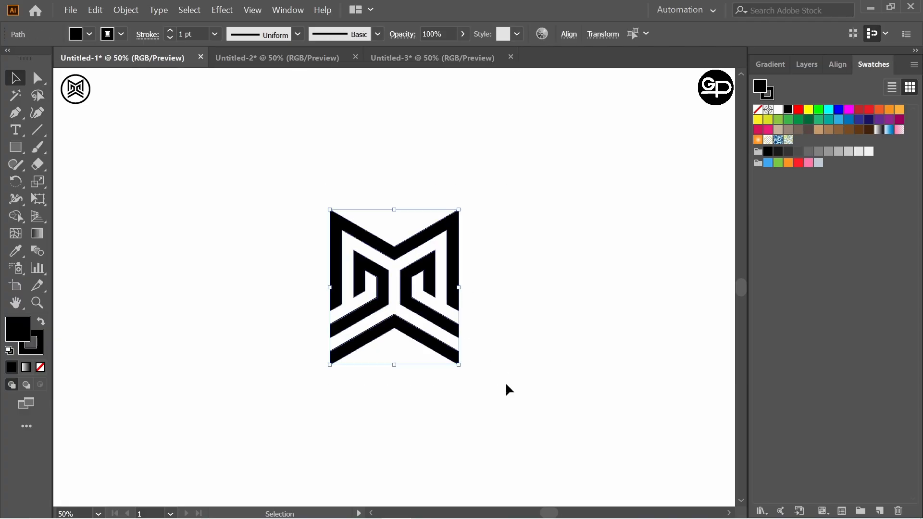
{"action": "key", "text": "ctrl+g"}
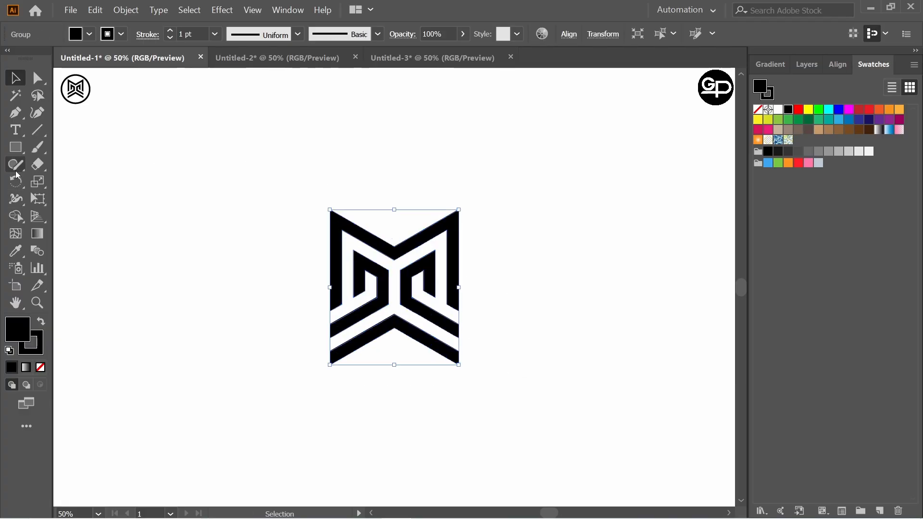
Draw a circle centered on the monogram and large enough to enclose it, with its fill set to none.
{"action": "left_click_drag", "start_coordinate": [15, 148], "coordinate": [85, 191]}
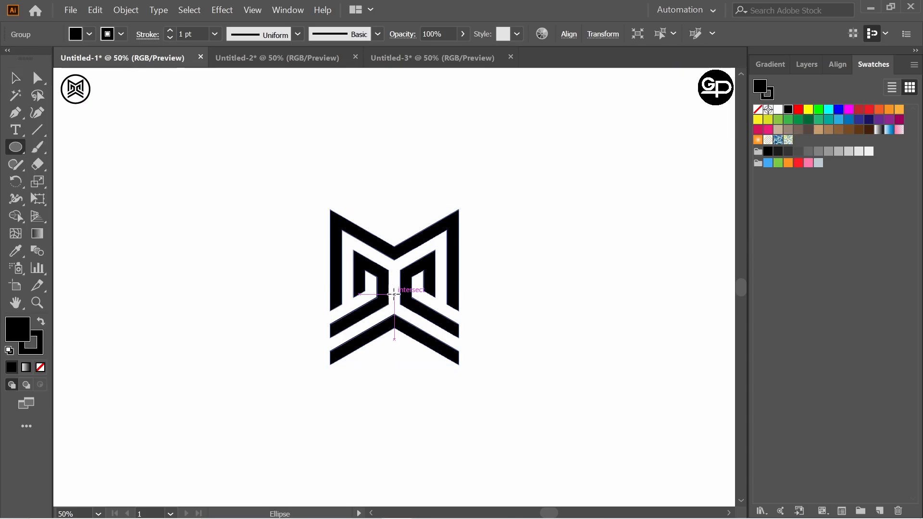
{"action": "left_click_drag", "start_coordinate": [394, 294], "coordinate": [500, 361]}
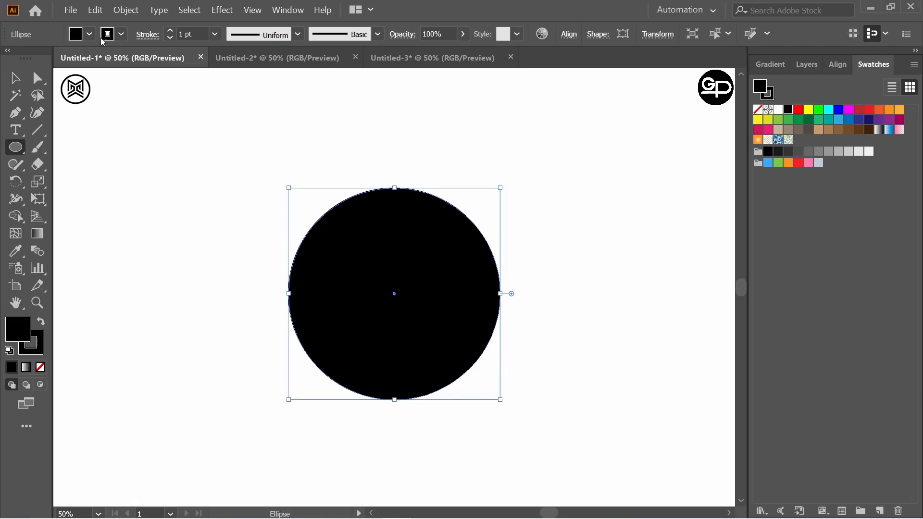
{"action": "left_click", "coordinate": [90, 34]}
{"action": "left_click", "coordinate": [7, 63]}
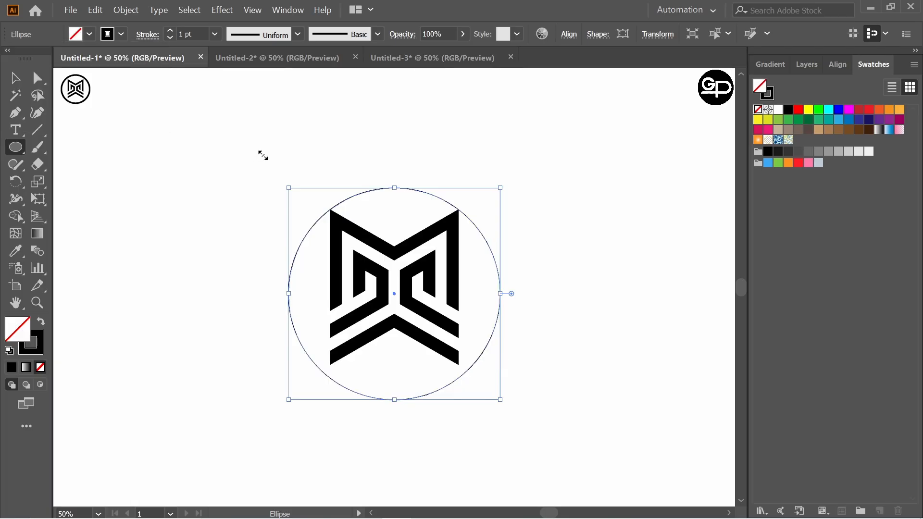
Paste a copy of the circle in front and enlarge it slightly from the center as an outer outline.
{"action": "left_click", "coordinate": [96, 9]}
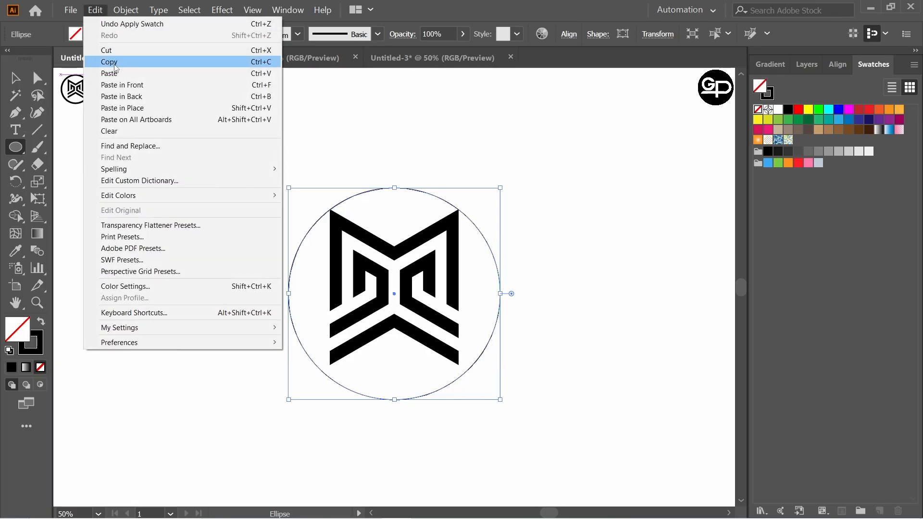
{"action": "left_click", "coordinate": [109, 62]}
{"action": "left_click", "coordinate": [94, 10]}
{"action": "left_click", "coordinate": [122, 85]}
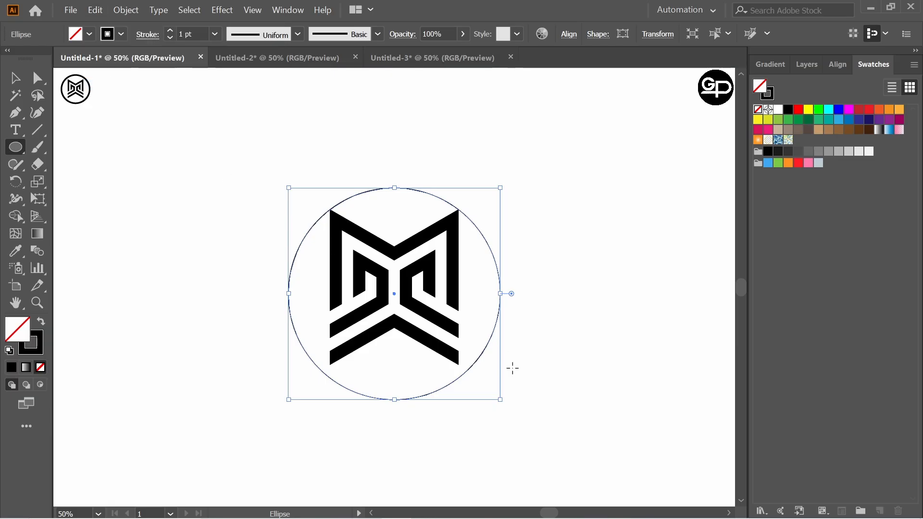
{"action": "left_click_drag", "start_coordinate": [499, 399], "coordinate": [522, 414]}
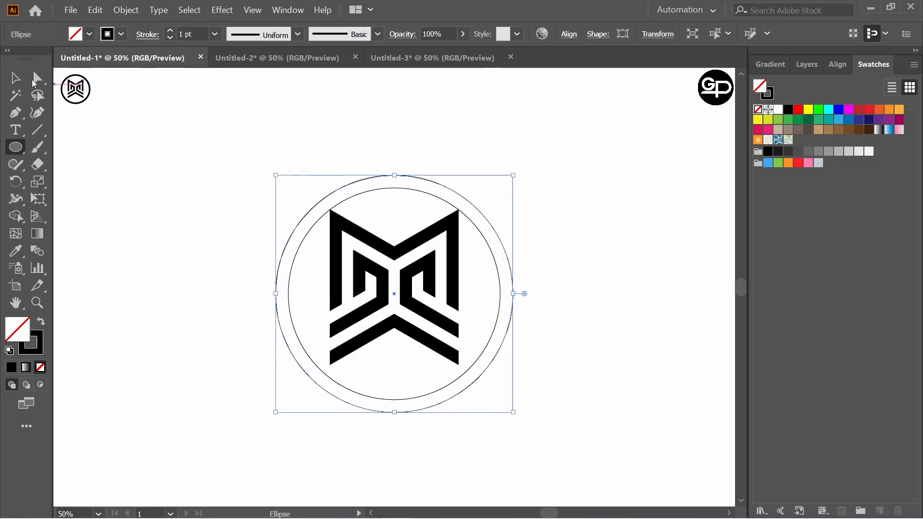
Nudge the M monogram down slightly to center it vertically inside the circles.
{"action": "left_click", "coordinate": [15, 77]}
{"action": "left_click_drag", "start_coordinate": [264, 159], "coordinate": [587, 414]}
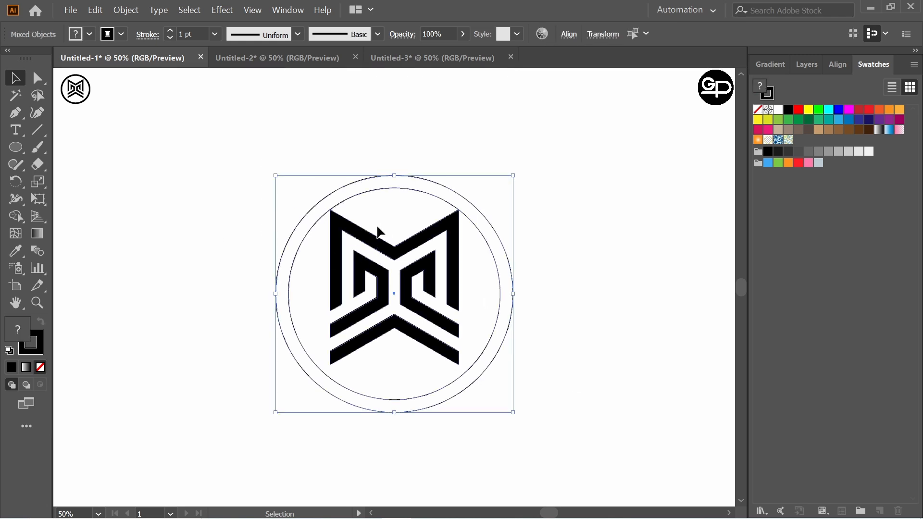
{"action": "left_click", "coordinate": [379, 233]}
{"action": "left_click", "coordinate": [396, 252]}
{"action": "key", "text": "Down"}
{"action": "key", "text": "Down"}
{"action": "key", "text": "Down"}
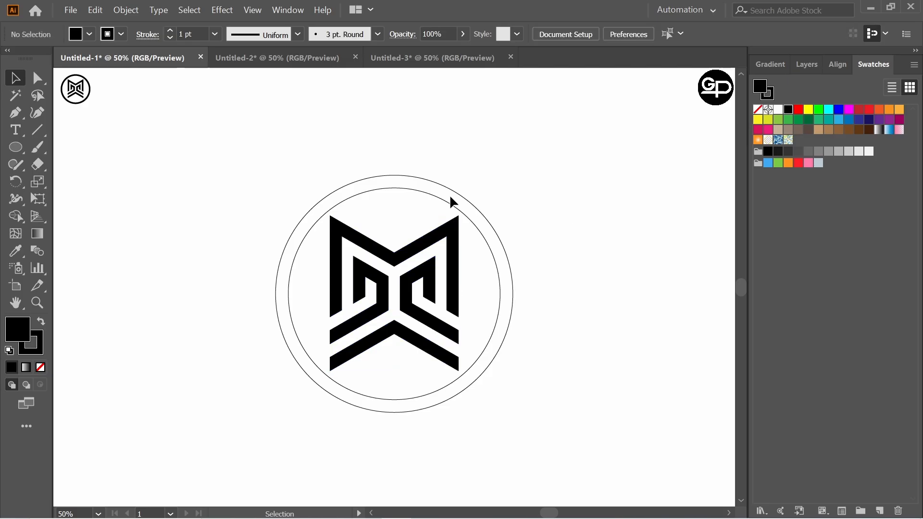
{"action": "left_click", "coordinate": [578, 229]}
Fill the band between the two circles in black with the Shape Builder tool.
{"action": "left_click_drag", "start_coordinate": [267, 158], "coordinate": [524, 425]}
{"action": "left_click_drag", "start_coordinate": [21, 220], "coordinate": [73, 212]}
{"action": "left_click", "coordinate": [449, 193]}
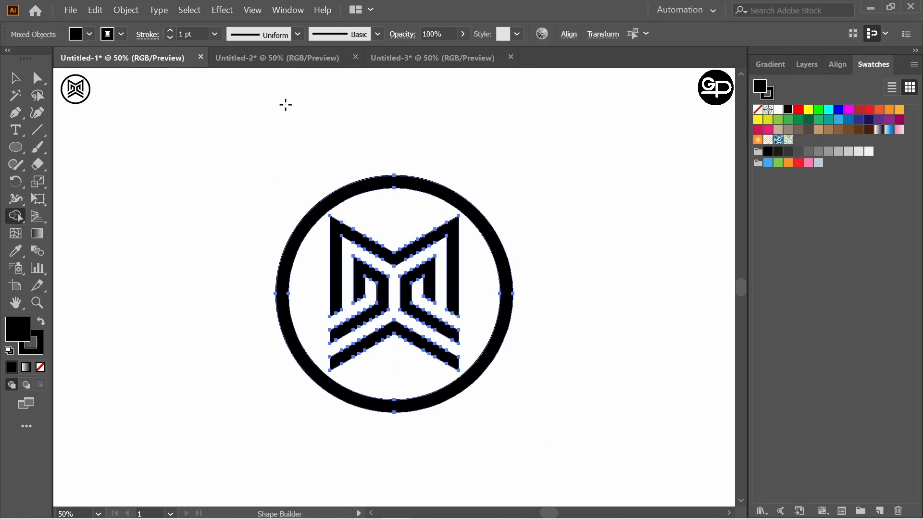
Group the black ring and the M monogram into one logo.
{"action": "key", "text": "v"}
{"action": "left_click", "coordinate": [239, 150]}
{"action": "left_click_drag", "start_coordinate": [239, 149], "coordinate": [577, 440]}
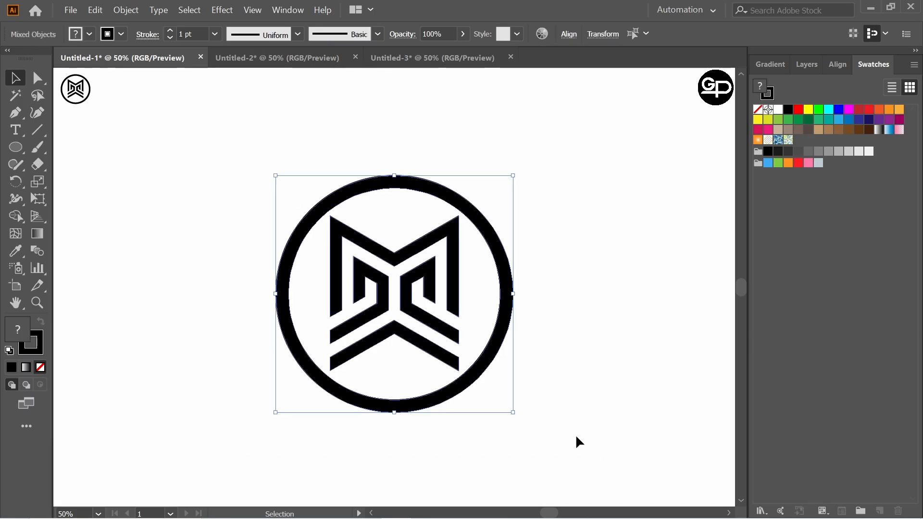
{"action": "key", "text": "a"}
{"action": "key", "text": "ctrl+g"}
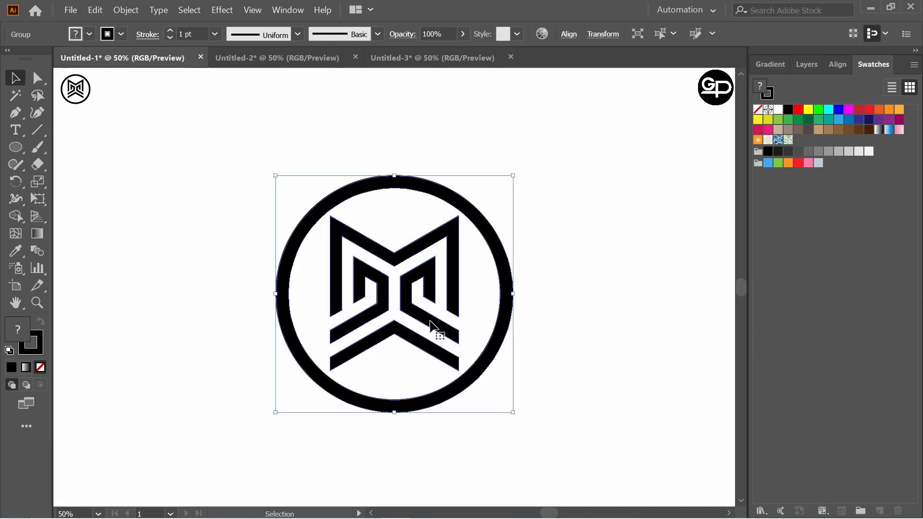
Move the grouped logo up slightly and enlarge it a little from its center.
{"action": "left_click_drag", "start_coordinate": [406, 303], "coordinate": [406, 293]}
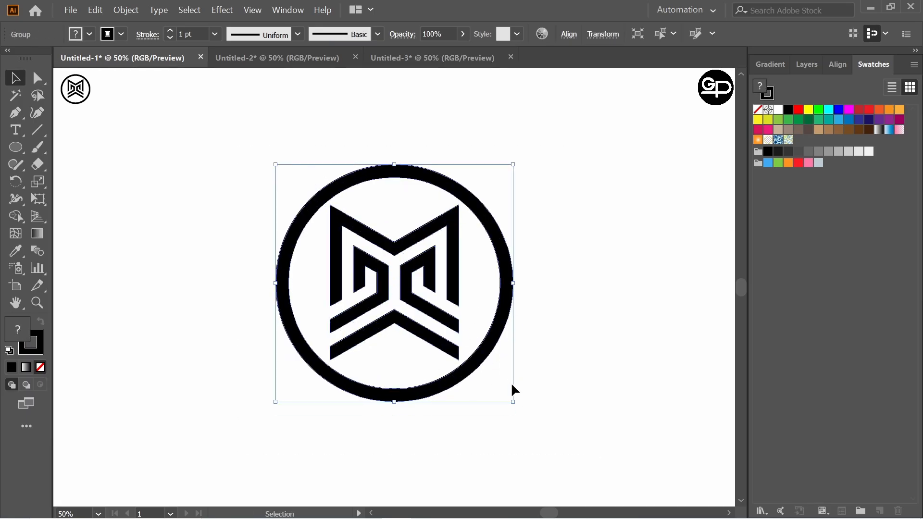
{"action": "mouse_move", "coordinate": [513, 402]}
{"action": "left_mouse_down"}
{"action": "mouse_move", "coordinate": [527, 410]}
{"action": "mouse_move", "coordinate": [519, 409]}
{"action": "left_mouse_up"}
{"action": "left_click", "coordinate": [609, 342]}
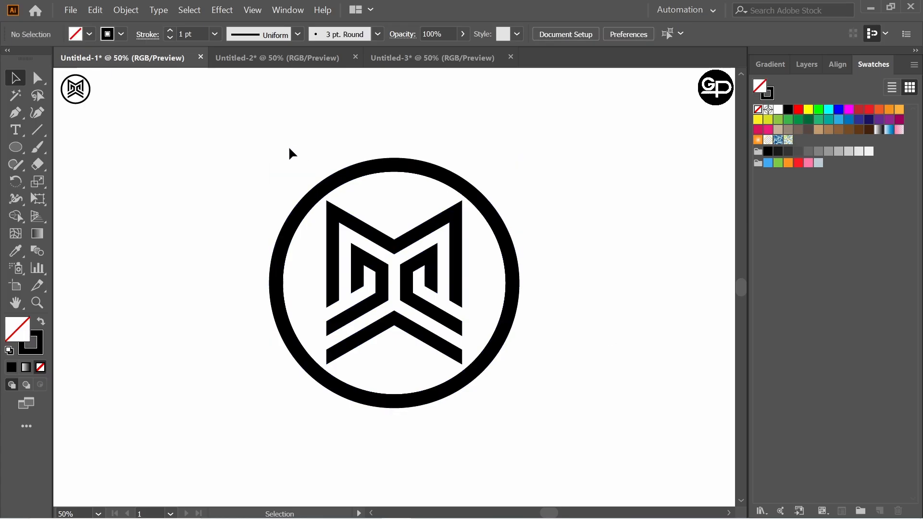
Set the stroke of the whole grouped logo to none.
{"action": "left_click_drag", "start_coordinate": [288, 150], "coordinate": [553, 429]}
{"action": "left_click", "coordinate": [120, 34]}
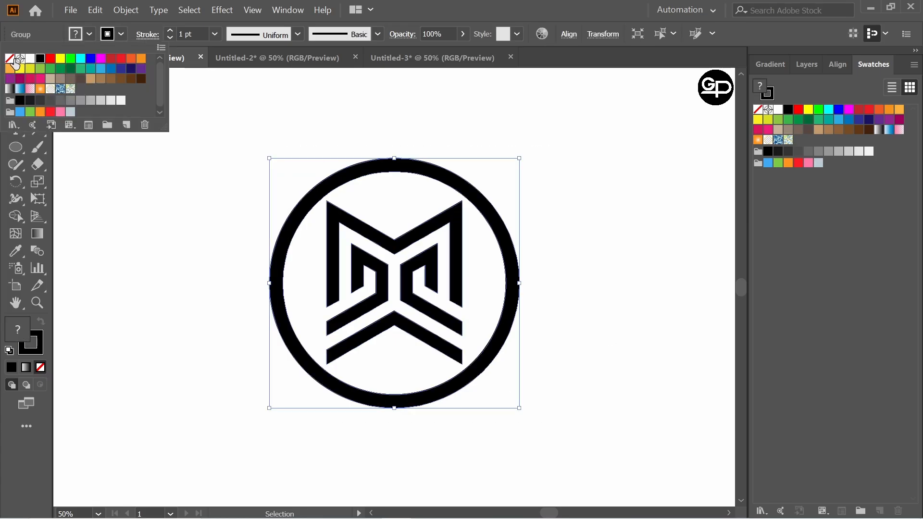
{"action": "left_click", "coordinate": [13, 62]}
{"action": "left_click", "coordinate": [178, 207]}
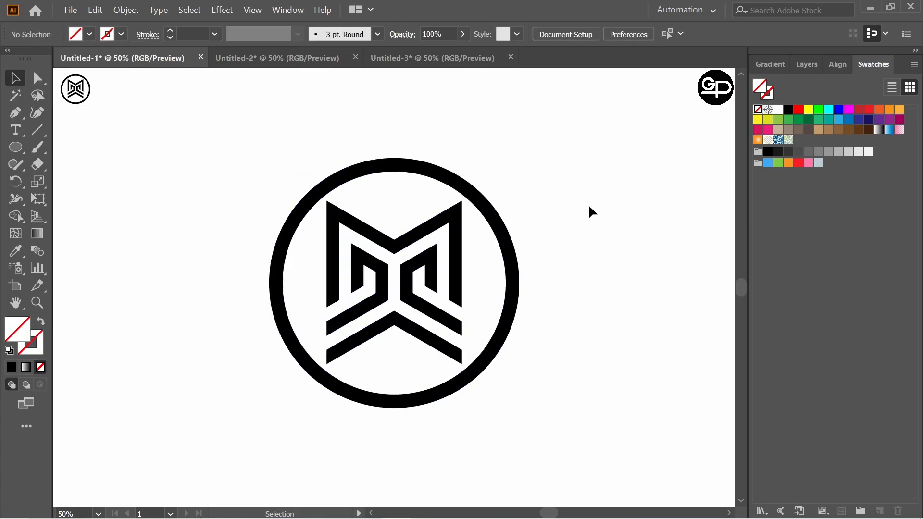